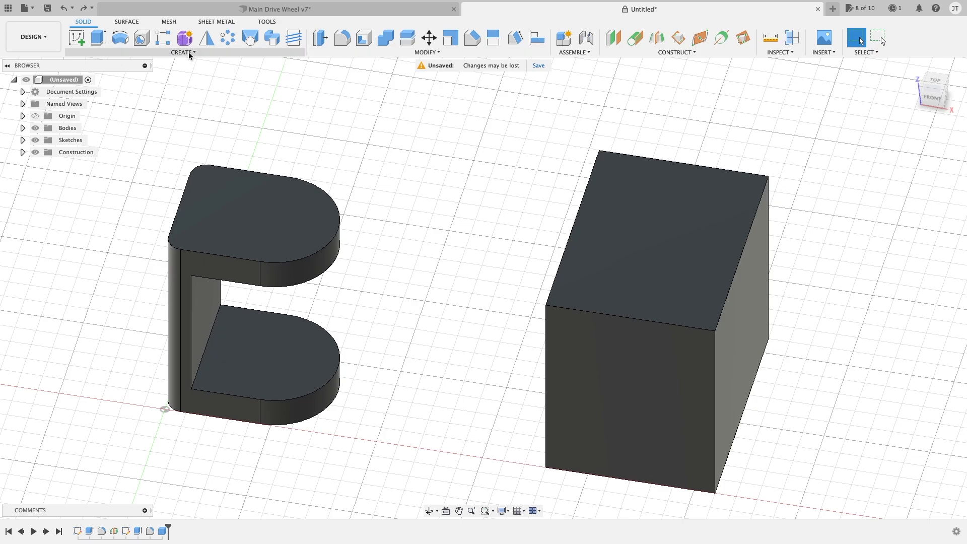
# Step: Start the Hole command with single-hole placement on the top face of the C-shaped bracket's upper arm
pyautogui.moveTo(319, 145); pyautogui.dragTo(378, 149, button='middle')
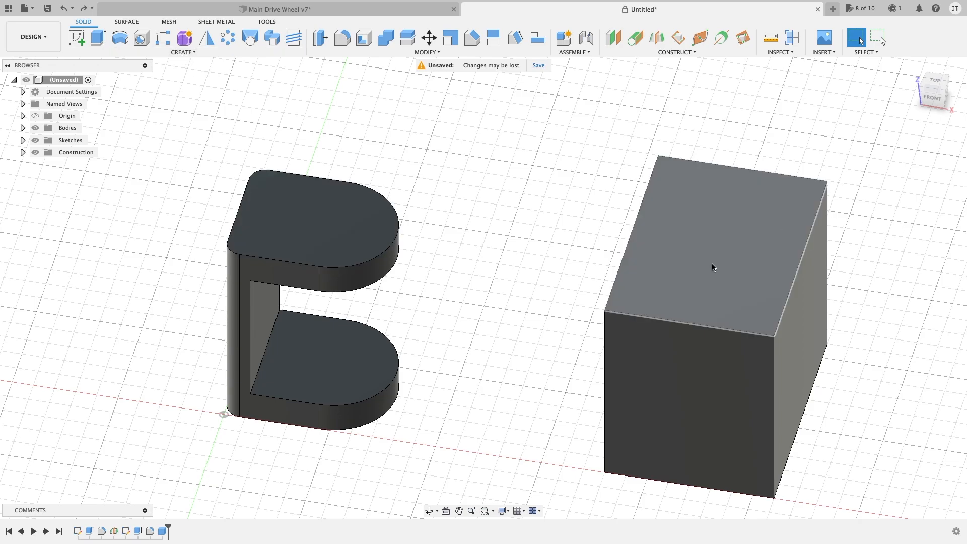
pyautogui.click(190, 51)
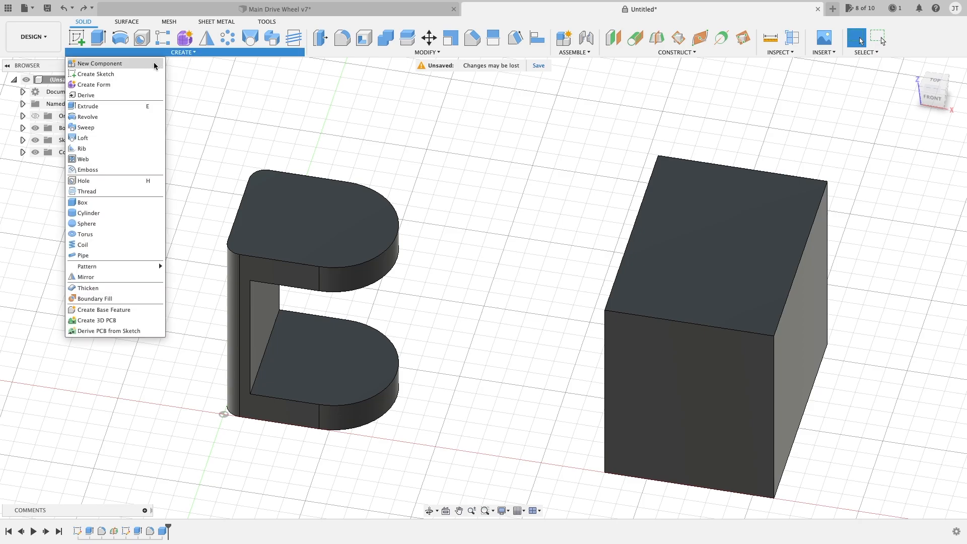
pyautogui.click(135, 180)
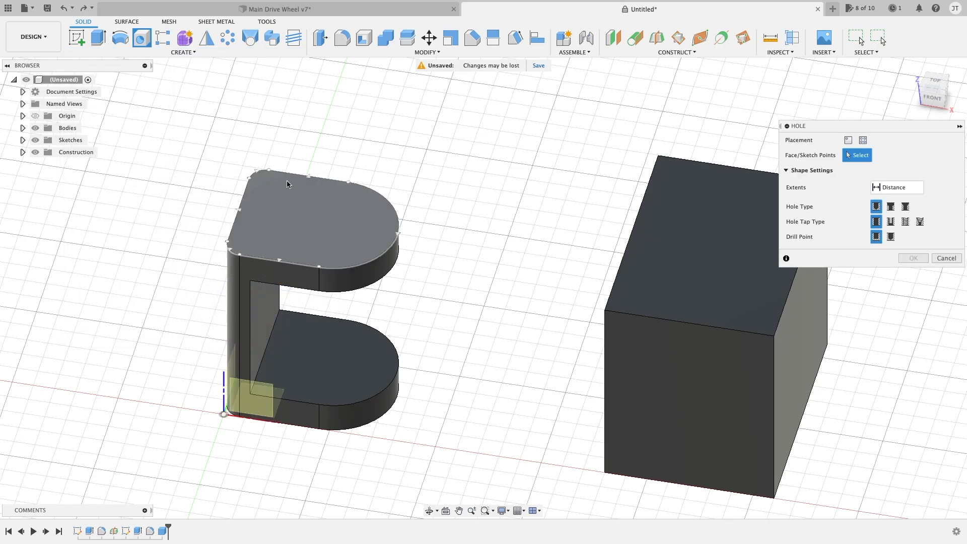
pyautogui.moveTo(839, 122); pyautogui.dragTo(812, 121)
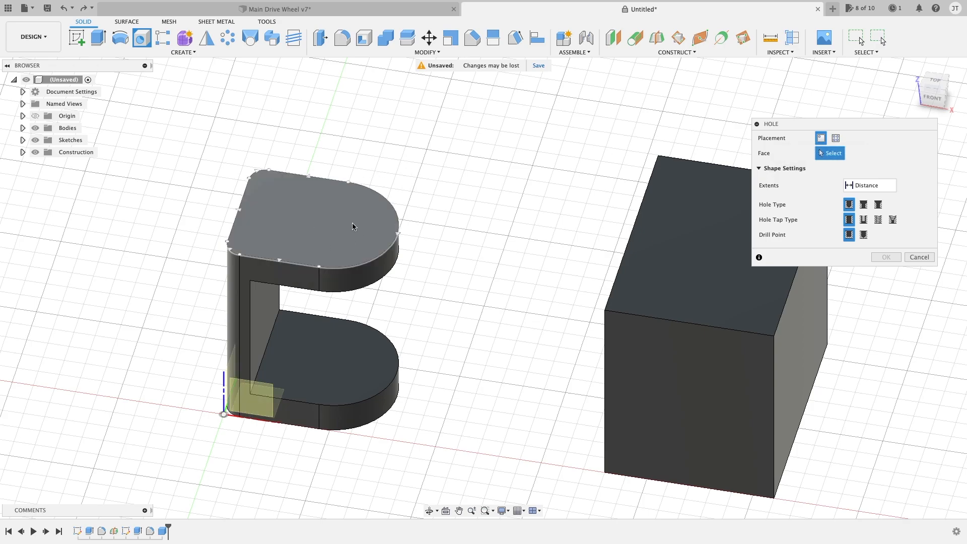
pyautogui.click(332, 222)
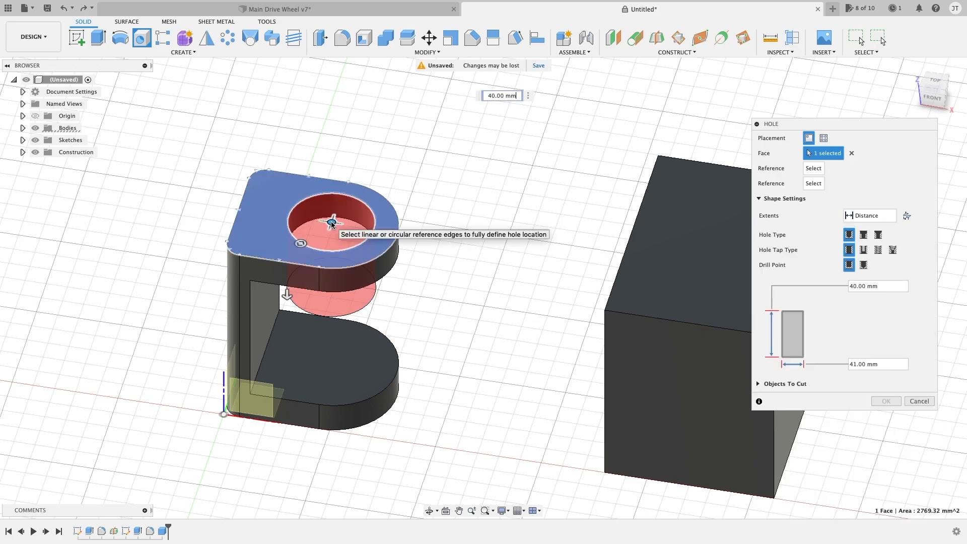
# Step: Resize the hole to 20 mm diameter and try several snap points, ending at the centre of the bracket's rounded end
pyautogui.click(937, 82)
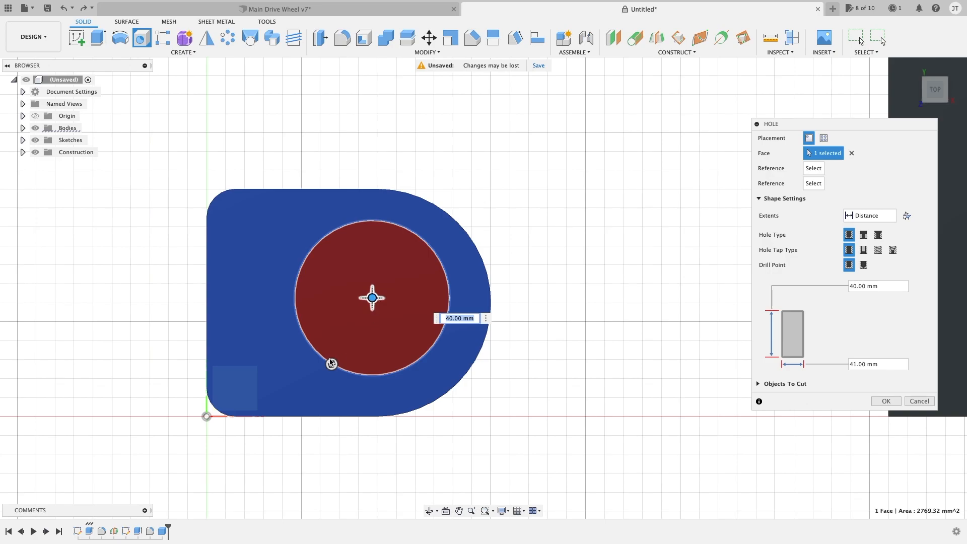
pyautogui.moveTo(331, 363); pyautogui.dragTo(338, 303)
pyautogui.moveTo(272, 249); pyautogui.dragTo(235, 217)
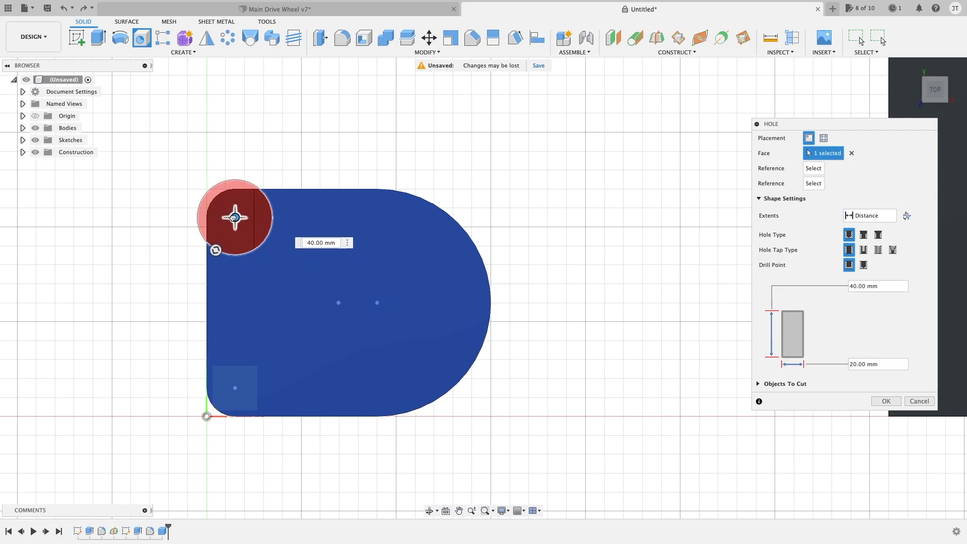
pyautogui.moveTo(283, 246); pyautogui.dragTo(340, 302)
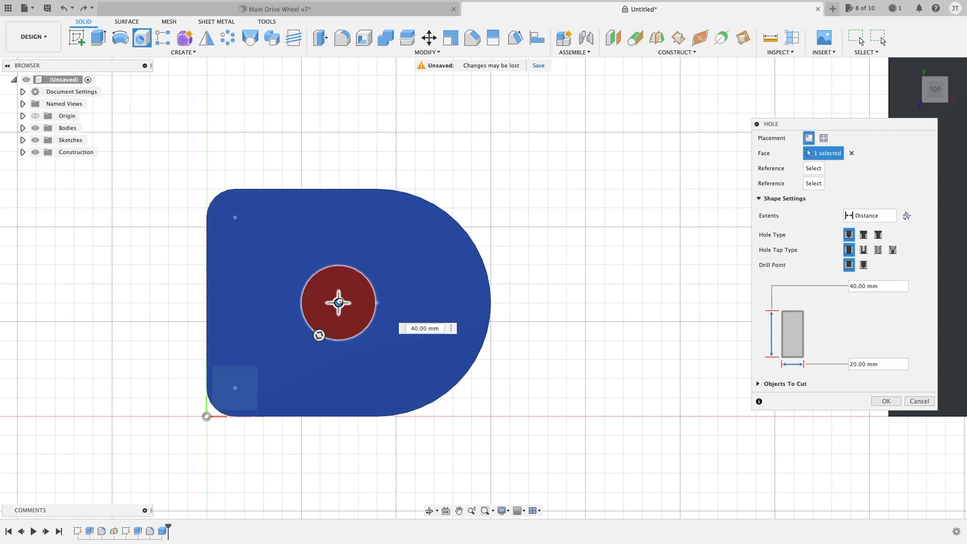
pyautogui.moveTo(321, 276); pyautogui.dragTo(377, 303)
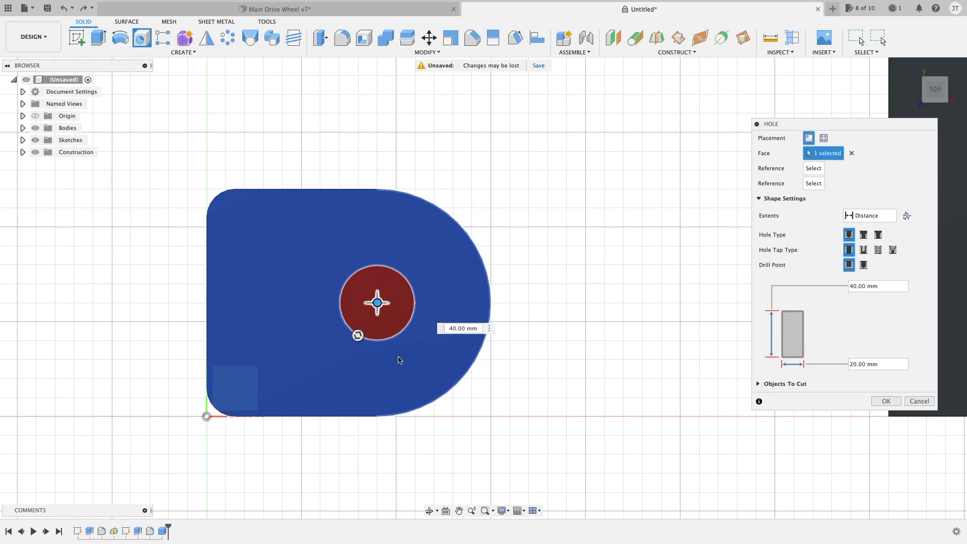
# Step: Set the bracket hole's diameter to 24 mm and its depth to 11 mm
pyautogui.scroll(2, 425, 328)
pyautogui.moveTo(391, 336); pyautogui.dragTo(364, 320)
pyautogui.keyDown('shift'); pyautogui.moveTo(537, 318); pyautogui.dragTo(532, 189, button='middle'); pyautogui.keyUp('shift')
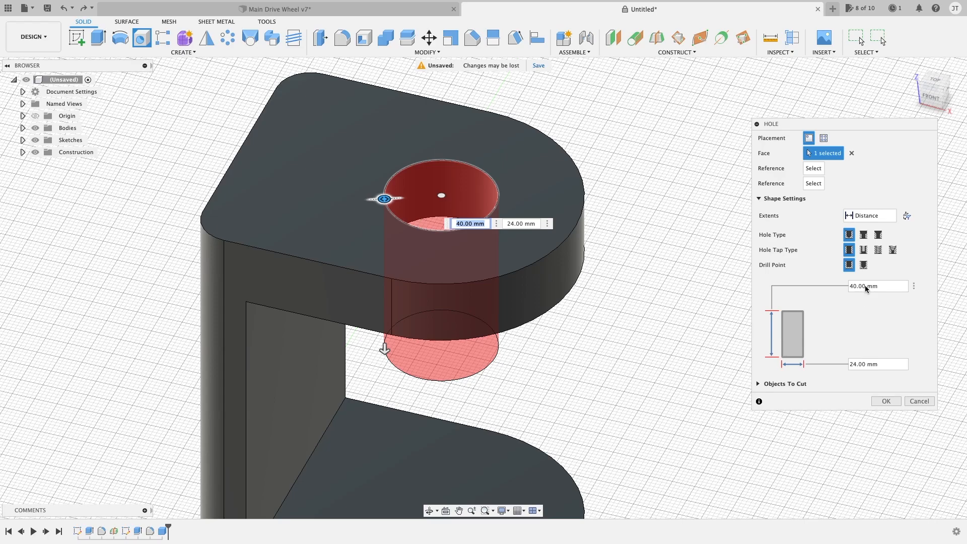
pyautogui.moveTo(712, 316); pyautogui.dragTo(715, 285, button='middle')
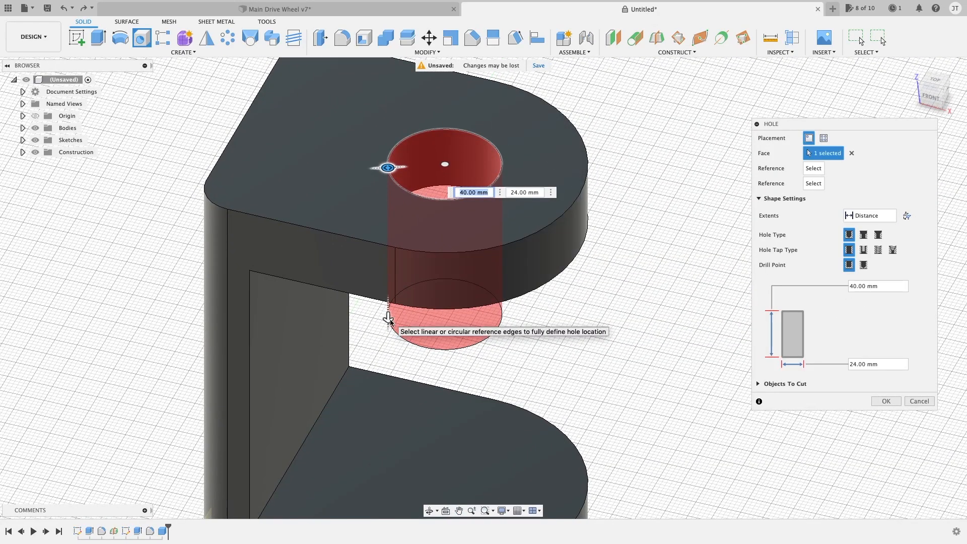
pyautogui.moveTo(388, 319); pyautogui.dragTo(404, 211)
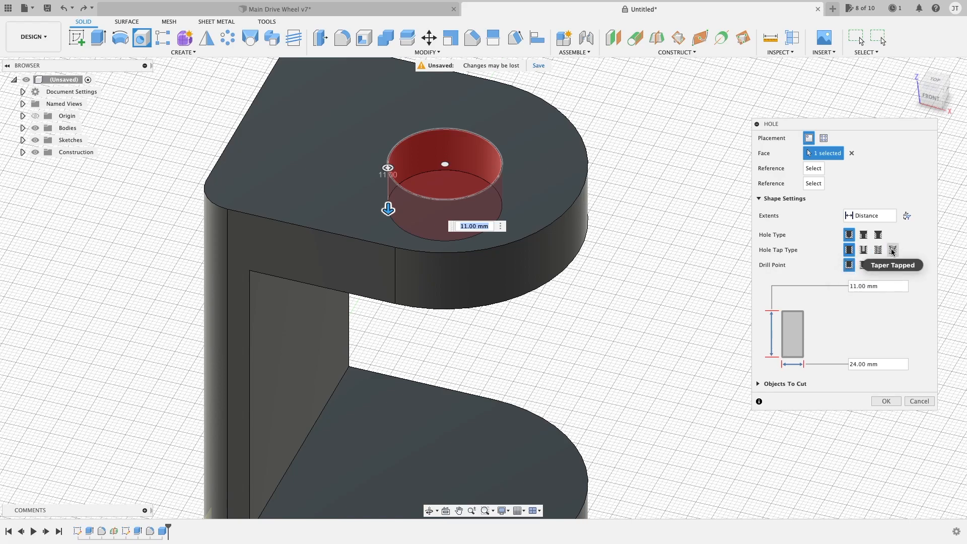
# Step: Try a counterbore on the bracket hole, then a countersink with a 28 mm head diameter
pyautogui.click(863, 235)
pyautogui.scroll(3, 389, 148)
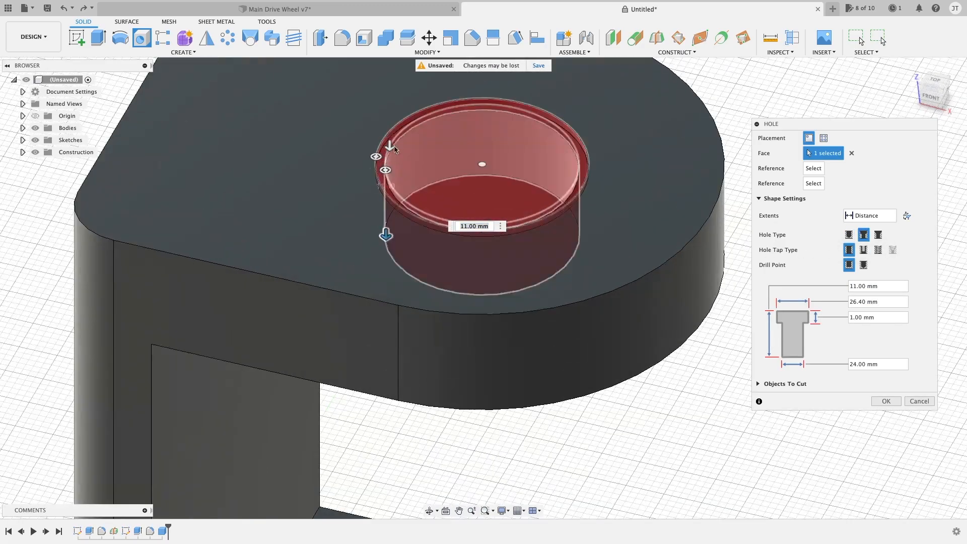
pyautogui.moveTo(386, 152)
pyautogui.mouseDown()
pyautogui.moveTo(393, 169)
pyautogui.moveTo(381, 157)
pyautogui.moveTo(390, 159)
pyautogui.mouseUp()
pyautogui.click(878, 234)
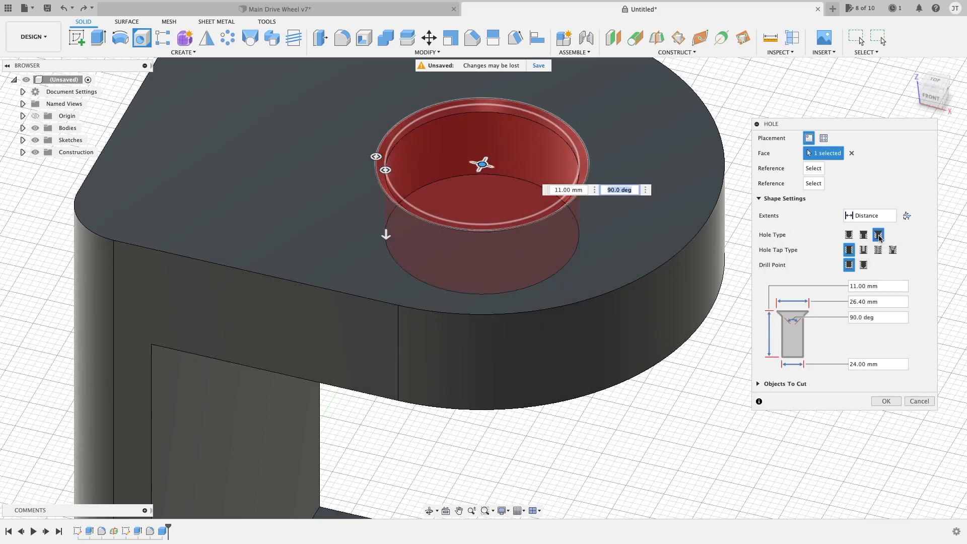
pyautogui.moveTo(377, 156)
pyautogui.mouseDown()
pyautogui.moveTo(351, 157)
pyautogui.moveTo(367, 156)
pyautogui.mouseUp()
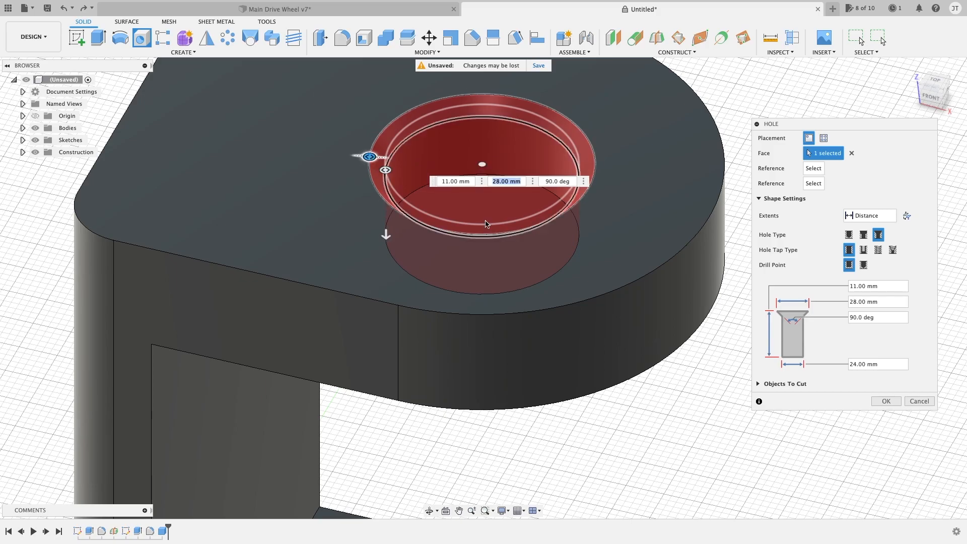
# Step: Return the hole to the simple type with an angled drill point and a depth of 7 mm
pyautogui.click(854, 234)
pyautogui.click(864, 265)
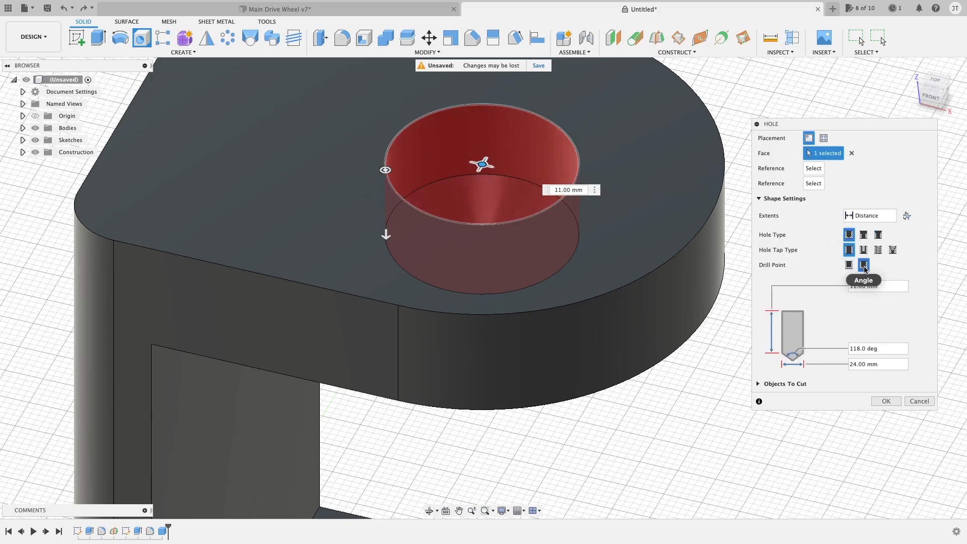
pyautogui.keyDown('shift'); pyautogui.moveTo(614, 215); pyautogui.dragTo(606, 244, button='middle'); pyautogui.keyUp('shift')
pyautogui.moveTo(395, 180)
pyautogui.mouseDown()
pyautogui.moveTo(396, 154)
pyautogui.moveTo(395, 163)
pyautogui.mouseUp()
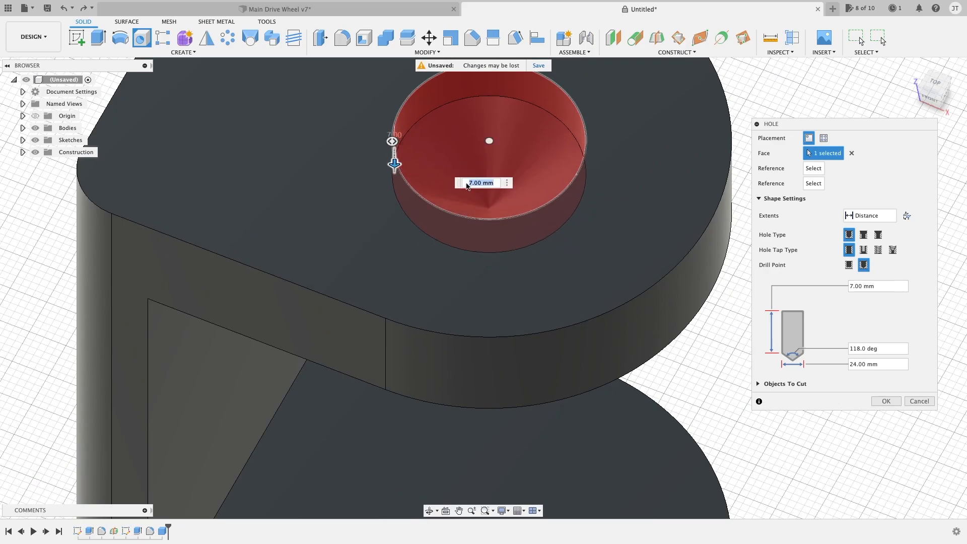
# Step: Give the hole a flat drill point and deepen it to 15 mm through the upper arm
pyautogui.scroll(-3, 569, 206)
pyautogui.click(849, 266)
pyautogui.scroll(-3, 734, 300)
pyautogui.keyDown('shift'); pyautogui.moveTo(712, 312); pyautogui.dragTo(697, 252, button='middle'); pyautogui.keyUp('shift')
pyautogui.click(596, 393)
pyautogui.moveTo(662, 371); pyautogui.dragTo(615, 174, button='middle')
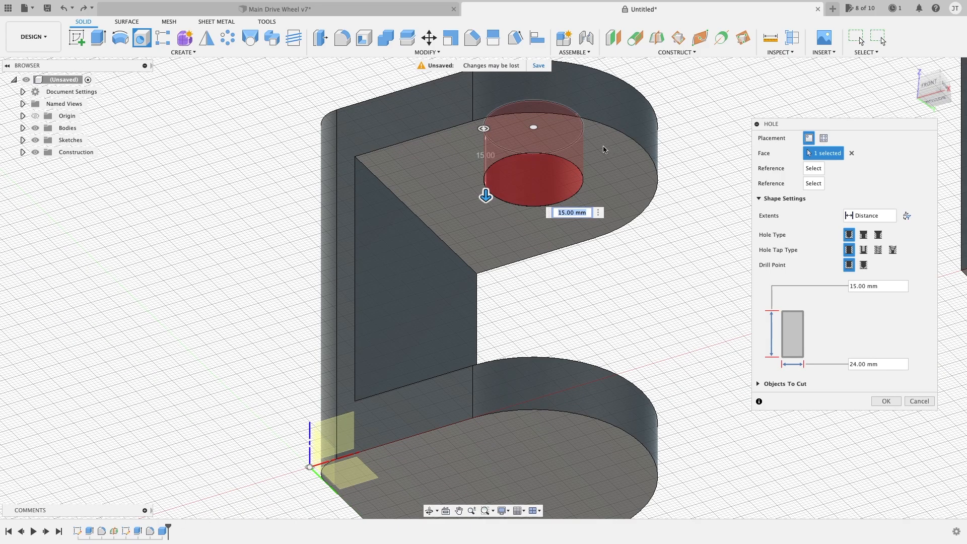
# Step: Deepen the hole to 100 mm so it cuts through both arms of the bracket
pyautogui.click(573, 455)
pyautogui.moveTo(707, 285); pyautogui.dragTo(656, 189, button='middle')
pyautogui.moveTo(608, 349)
pyautogui.keyDown('shift'); pyautogui.mouseDown(button='middle')
pyautogui.moveTo(611, 291)
pyautogui.moveTo(611, 338)
pyautogui.mouseUp(button='middle'); pyautogui.keyUp('shift')
pyautogui.scroll(-1, 552, 169)
pyautogui.keyDown('shift'); pyautogui.moveTo(552, 168); pyautogui.dragTo(552, 237, button='middle'); pyautogui.keyUp('shift')
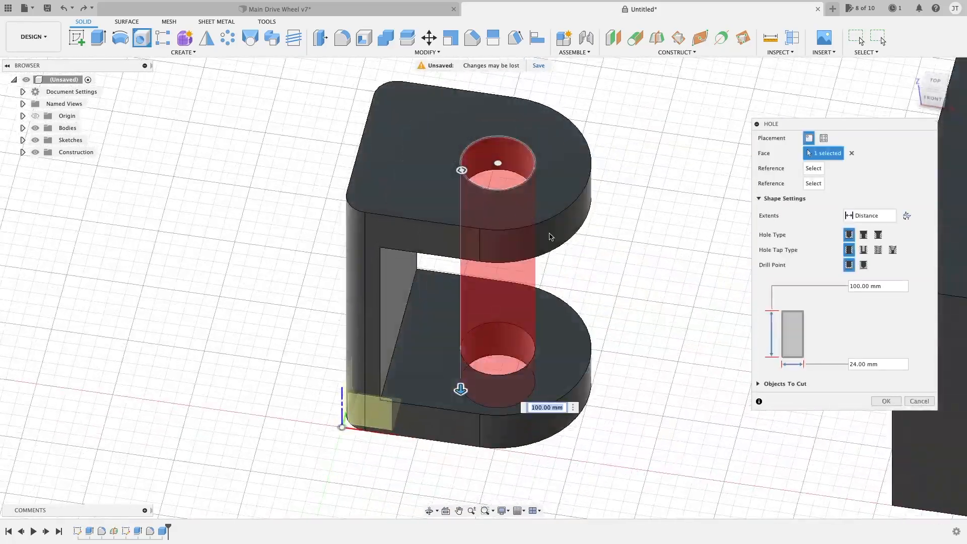
# Step: Try the angled drill point on the 100 mm deep hole, then cancel the Hole command
pyautogui.keyDown('shift'); pyautogui.moveTo(648, 325); pyautogui.dragTo(892, 309, button='middle'); pyautogui.keyUp('shift')
pyautogui.click(864, 266)
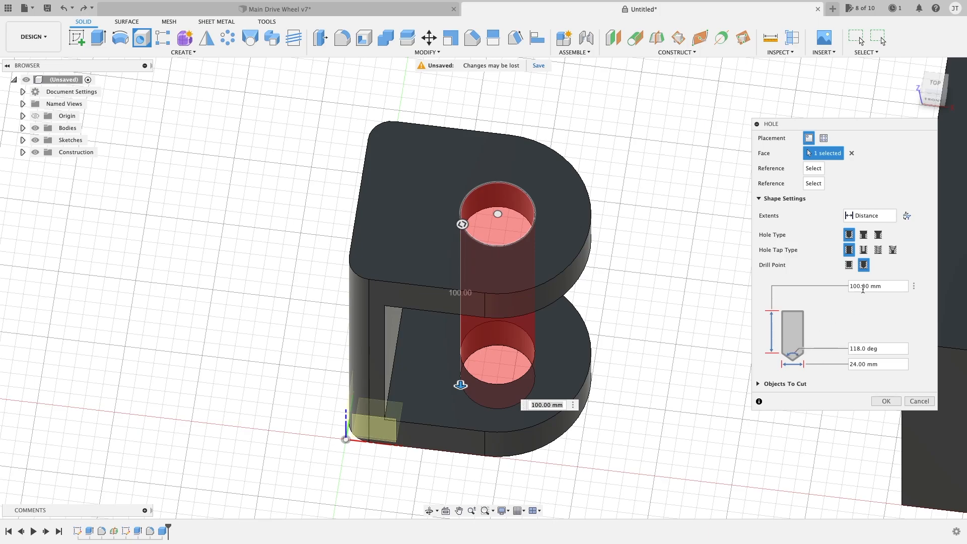
pyautogui.scroll(3, 531, 275)
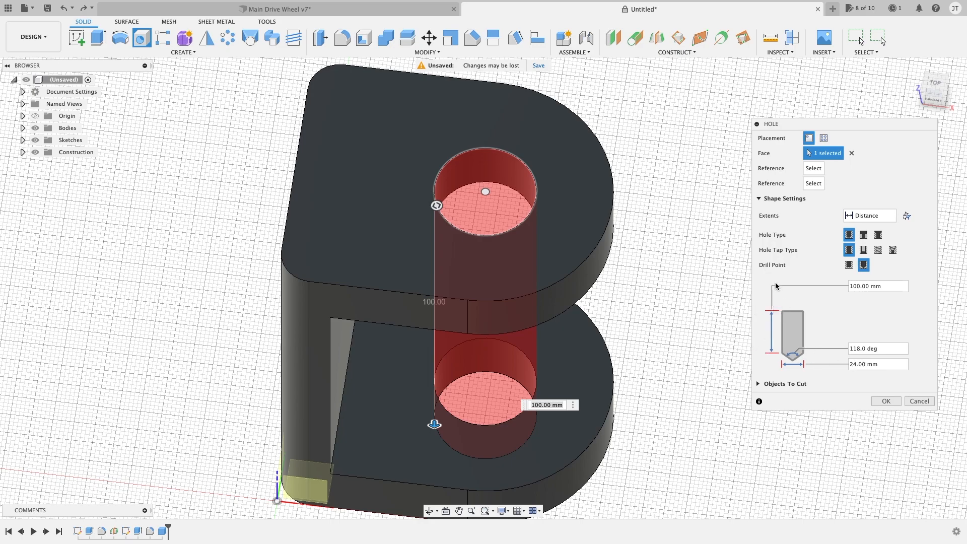
pyautogui.scroll(-2, 541, 250)
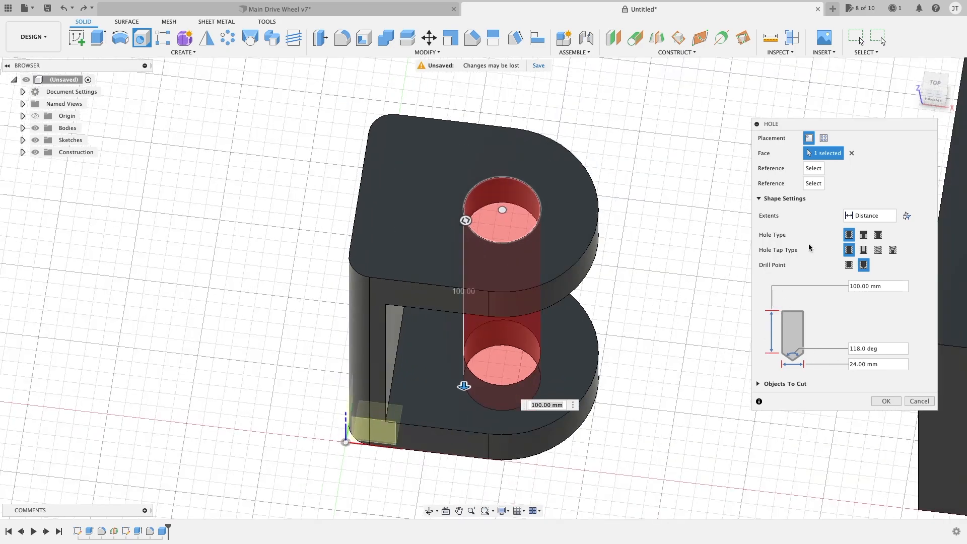
pyautogui.click(918, 402)
# Step: Create a new sketch on the top face of the rectangular block
pyautogui.scroll(-2, 538, 206)
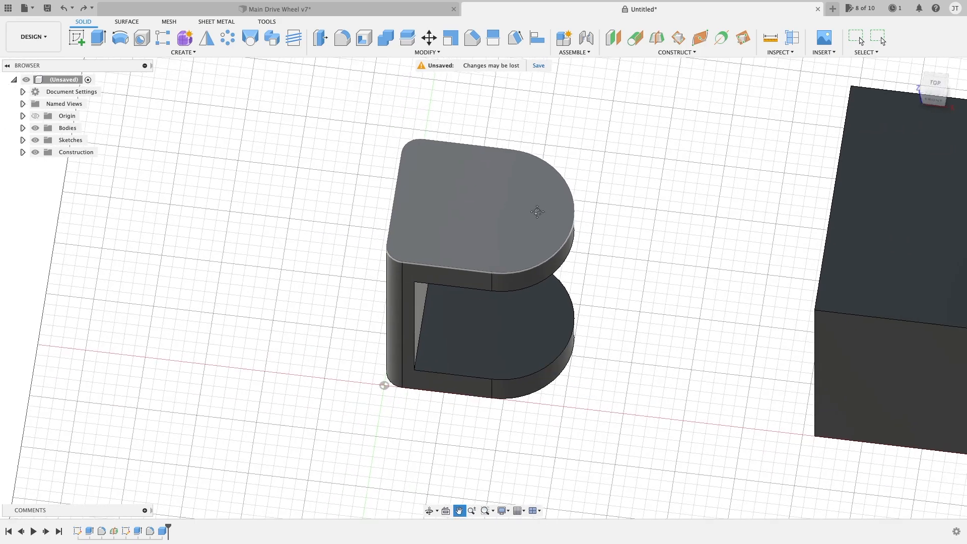
pyautogui.scroll(3, 626, 193)
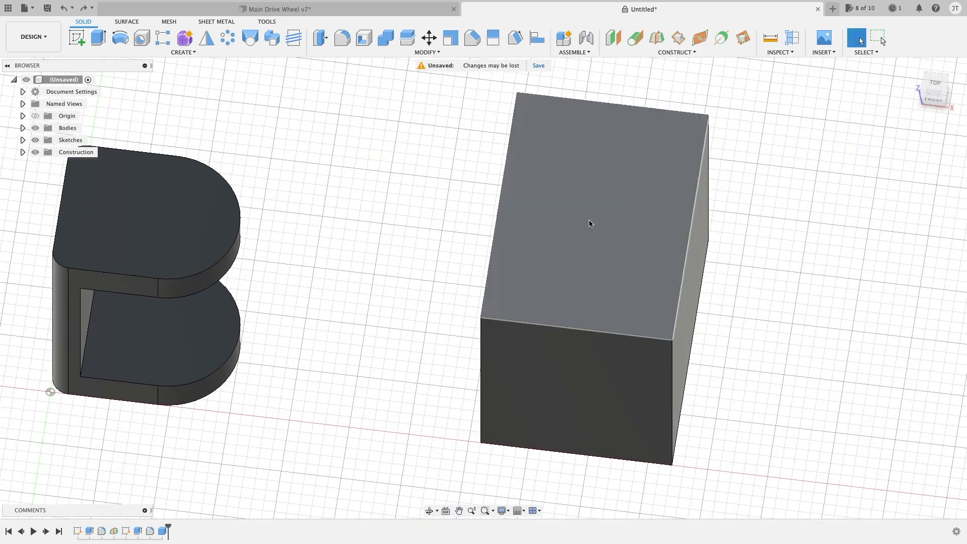
pyautogui.keyDown('shift'); pyautogui.moveTo(700, 216); pyautogui.dragTo(658, 179, button='middle'); pyautogui.keyUp('shift')
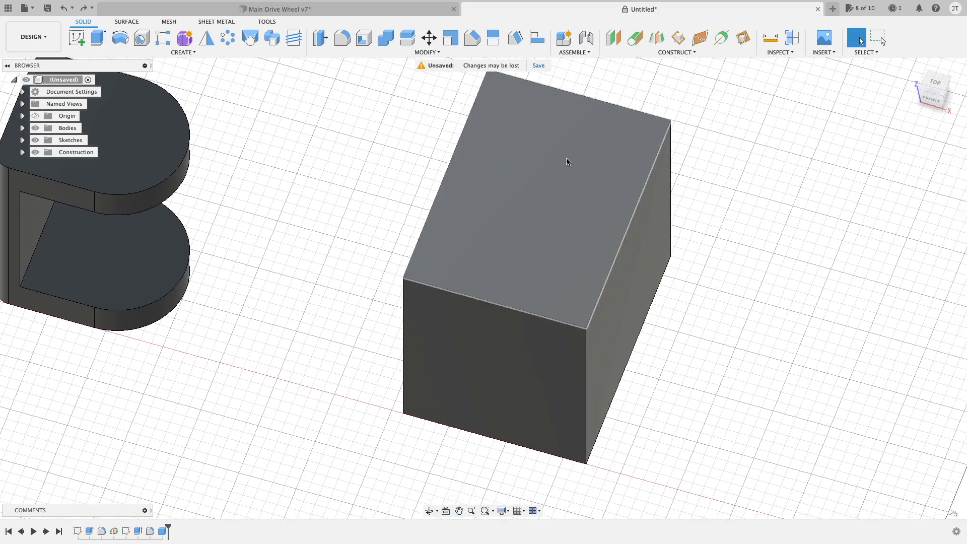
pyautogui.rightClick(596, 158)
pyautogui.click(602, 211)
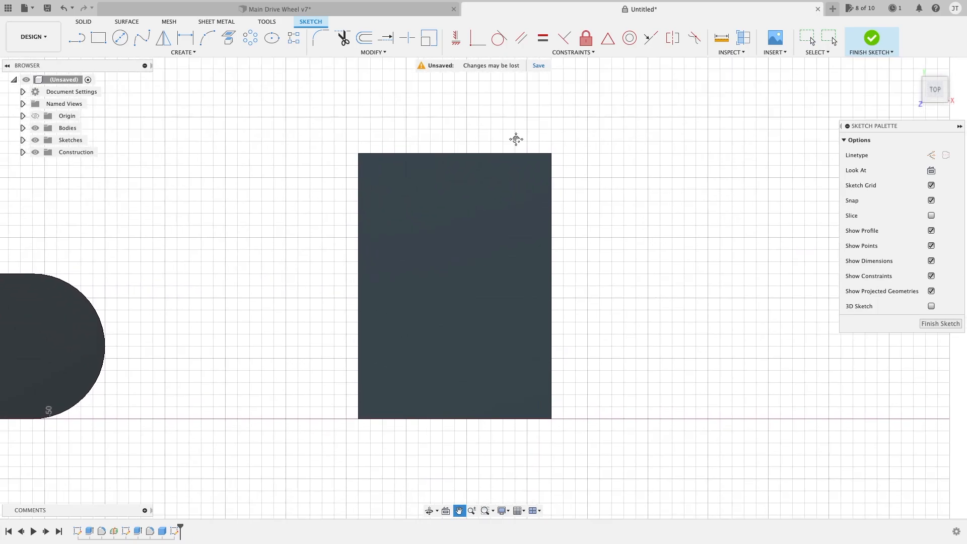
# Step: Place four sketch points near the corners of the block's top face, 40 mm apart across its width, and finish the sketch
pyautogui.click(175, 54)
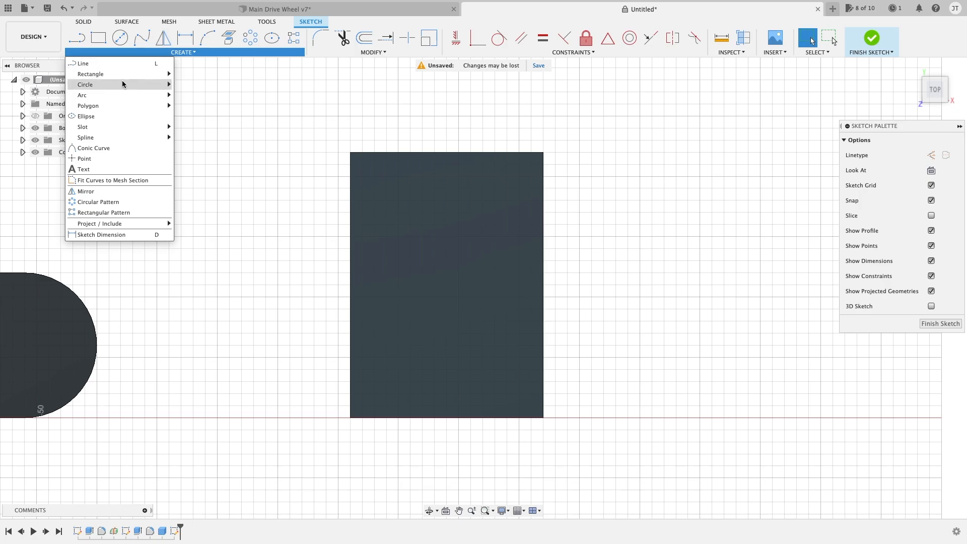
pyautogui.click(95, 160)
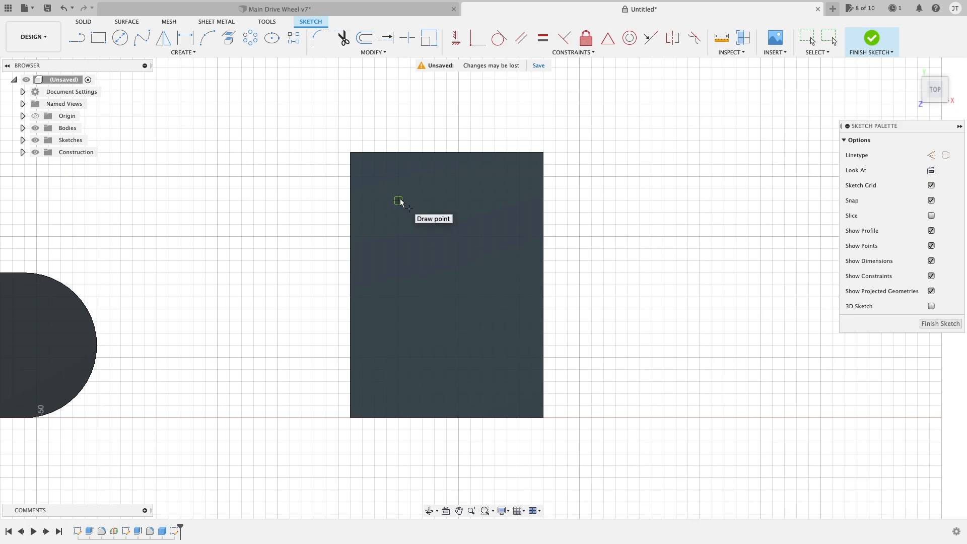
pyautogui.click(496, 200)
pyautogui.click(399, 369)
pyautogui.click(872, 38)
# Step: Start a from-sketch multiple Hole feature using the four sketch points on the block's top face
pyautogui.moveTo(667, 166); pyautogui.dragTo(628, 195, button='middle')
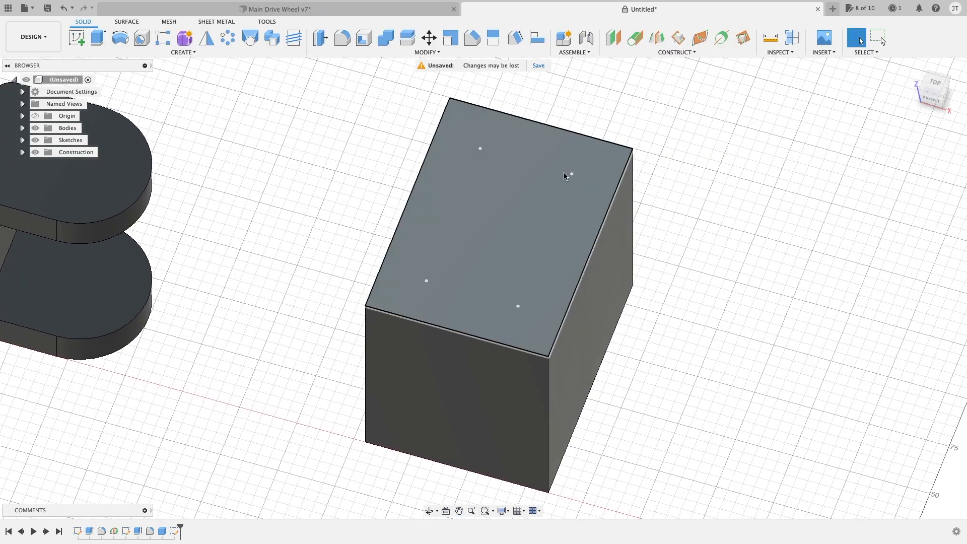
pyautogui.moveTo(553, 173); pyautogui.dragTo(533, 180, button='middle')
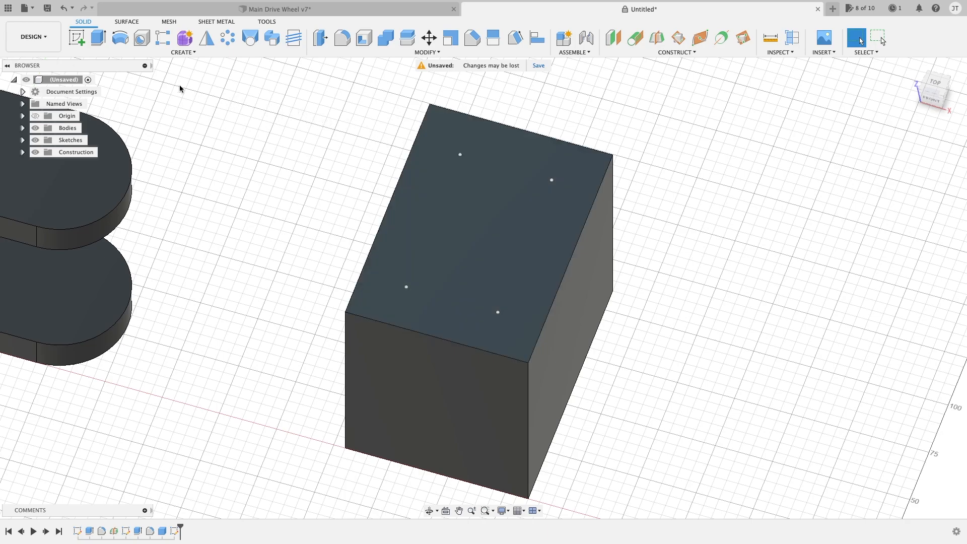
pyautogui.click(142, 40)
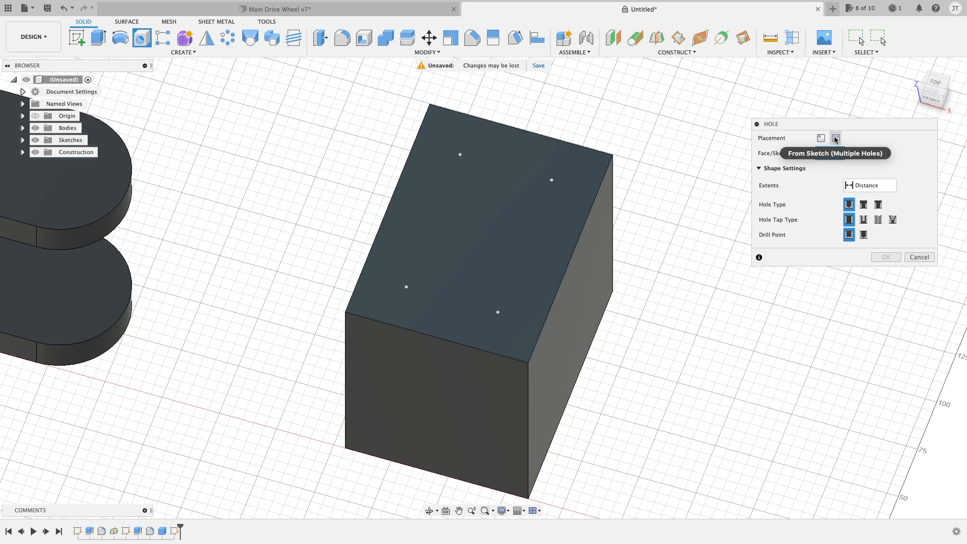
pyautogui.click(836, 138)
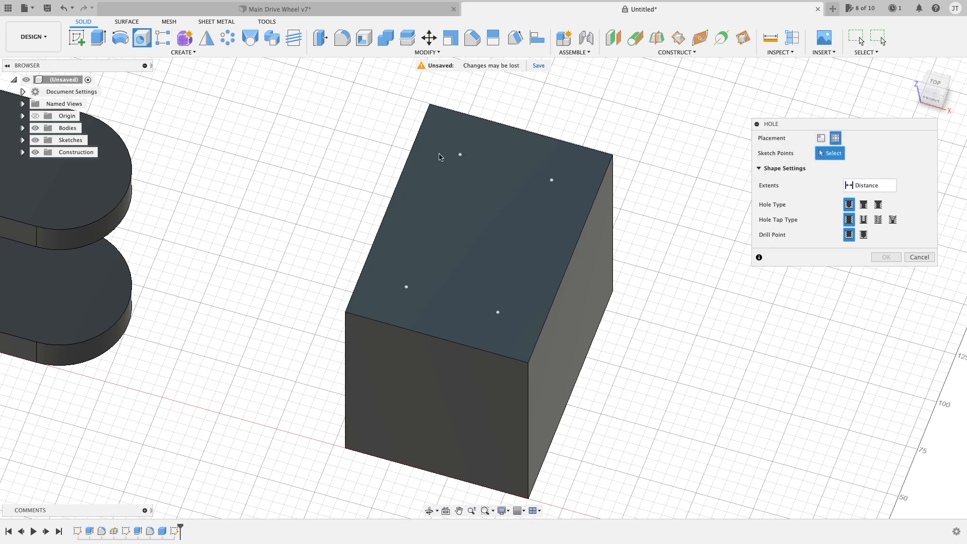
pyautogui.click(460, 155)
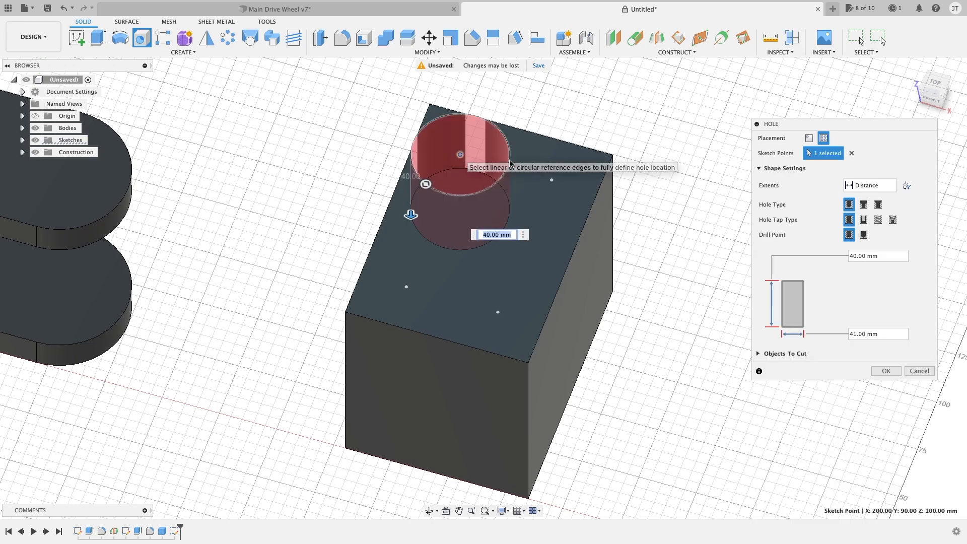
pyautogui.click(551, 179)
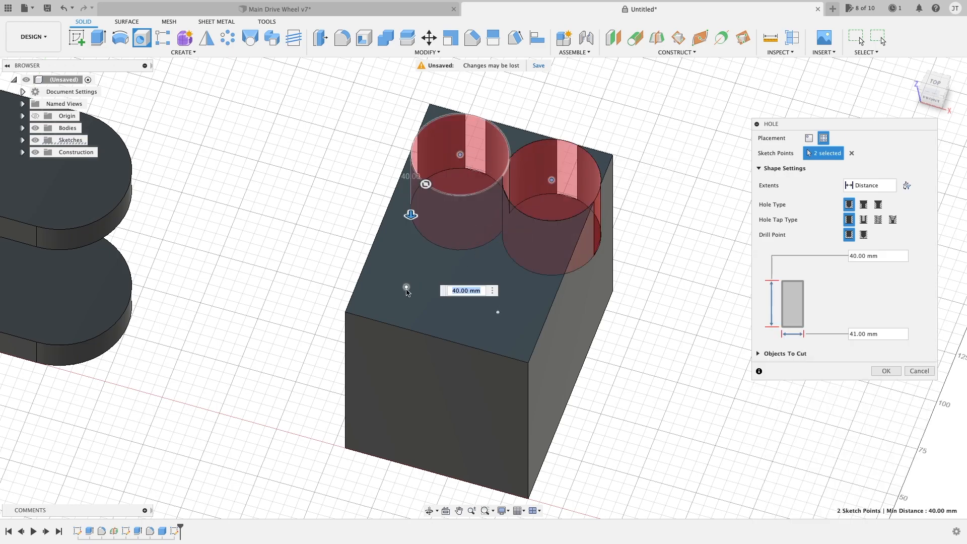
pyautogui.click(407, 286)
pyautogui.click(498, 312)
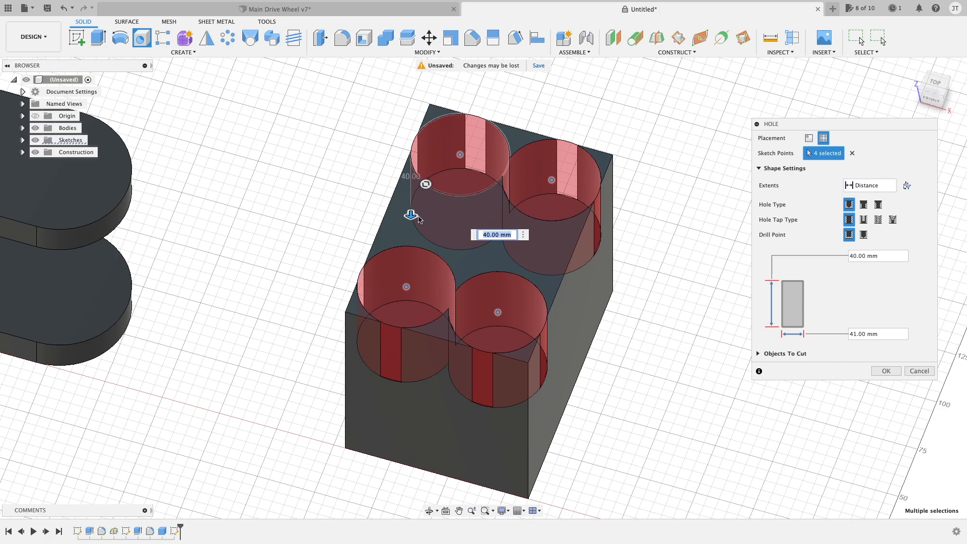
# Step: Set the four holes to 30 mm diameter and 40 mm depth
pyautogui.moveTo(425, 184); pyautogui.dragTo(438, 181)
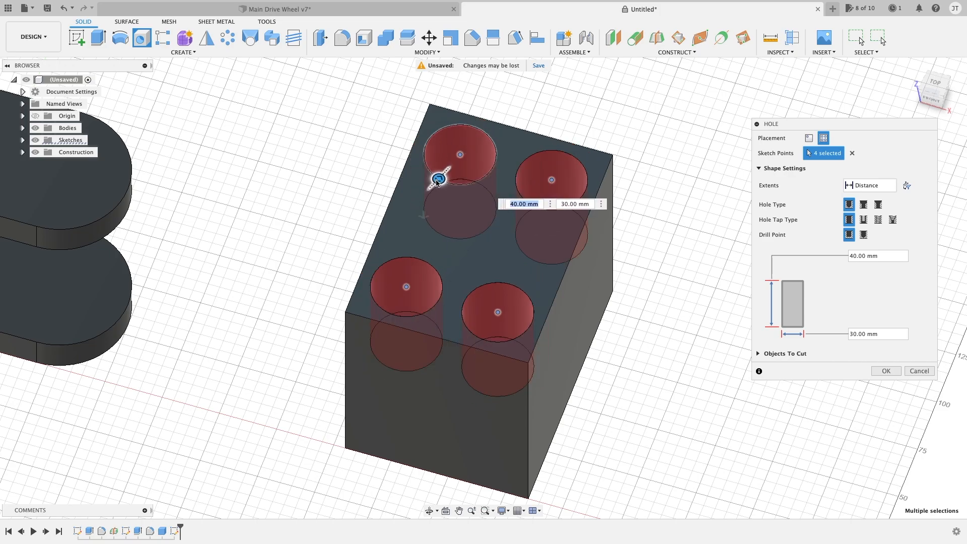
pyautogui.scroll(4, 486, 218)
pyautogui.moveTo(486, 218)
pyautogui.keyDown('shift'); pyautogui.mouseDown(button='middle')
pyautogui.moveTo(509, 208)
pyautogui.moveTo(485, 208)
pyautogui.mouseUp(button='middle'); pyautogui.keyUp('shift')
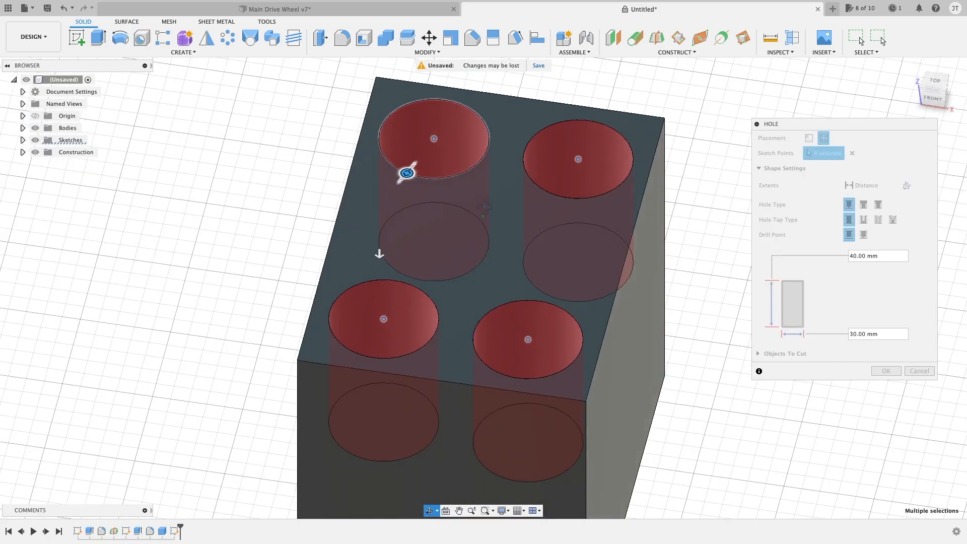
pyautogui.write('40')
pyautogui.press('Return')
pyautogui.write('30')
pyautogui.press('Return')
# Step: Deepen the four holes in the block to 50 mm
pyautogui.keyDown('shift'); pyautogui.moveTo(404, 243); pyautogui.dragTo(449, 190, button='middle'); pyautogui.keyUp('shift')
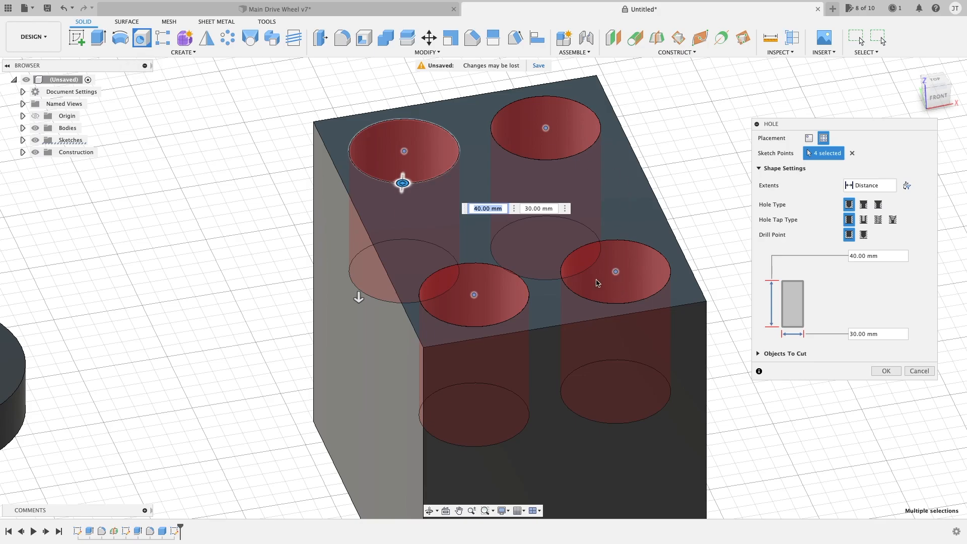
pyautogui.moveTo(499, 254)
pyautogui.keyDown('shift'); pyautogui.mouseDown(button='middle')
pyautogui.moveTo(431, 262)
pyautogui.moveTo(456, 272)
pyautogui.moveTo(499, 256)
pyautogui.mouseUp(button='middle'); pyautogui.keyUp('shift')
pyautogui.moveTo(356, 302); pyautogui.dragTo(385, 332)
pyautogui.moveTo(459, 272); pyautogui.dragTo(725, 178, button='middle')
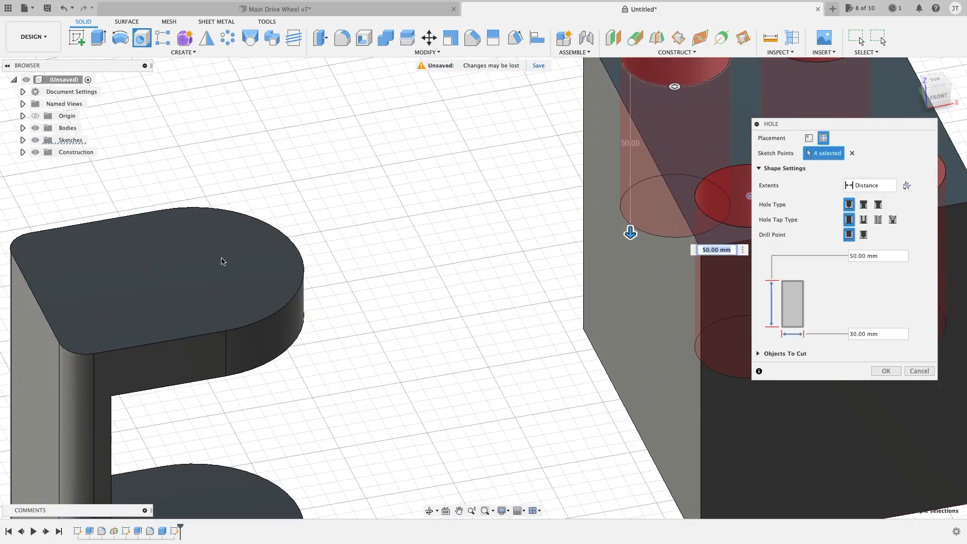
pyautogui.moveTo(516, 249); pyautogui.dragTo(348, 256, button='middle')
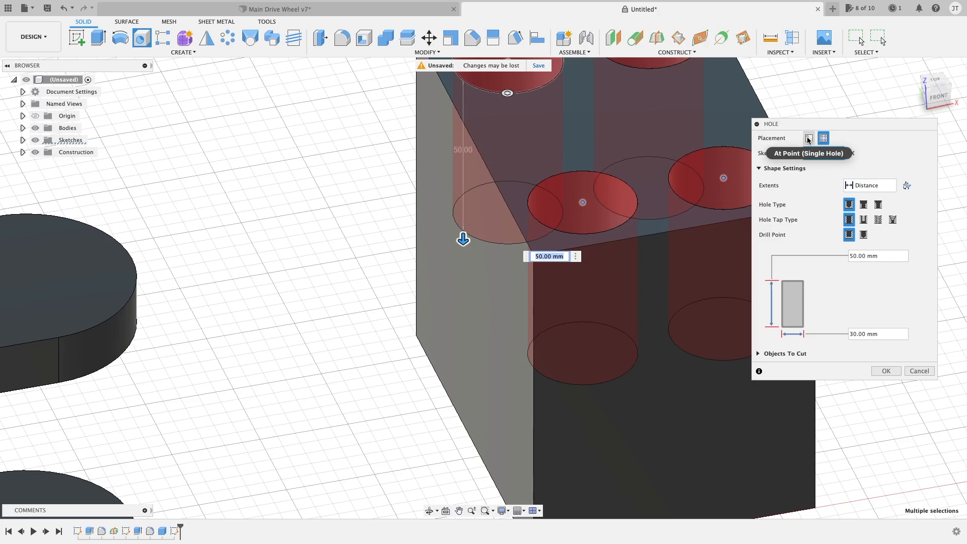
# Step: Set the depth of the block's four holes to 45 mm
pyautogui.keyDown('shift'); pyautogui.moveTo(676, 283); pyautogui.dragTo(630, 28, button='middle'); pyautogui.keyUp('shift')
pyautogui.click(625, 444)
pyautogui.keyDown('shift'); pyautogui.moveTo(615, 325); pyautogui.dragTo(613, 352, button='middle'); pyautogui.keyUp('shift')
pyautogui.scroll(-3, 594, 356)
pyautogui.keyDown('shift'); pyautogui.moveTo(563, 324); pyautogui.dragTo(460, 317, button='middle'); pyautogui.keyUp('shift')
pyautogui.moveTo(464, 318); pyautogui.dragTo(485, 235)
pyautogui.moveTo(485, 242); pyautogui.dragTo(445, 399, button='middle')
pyautogui.moveTo(427, 392); pyautogui.dragTo(427, 343)
# Step: Give the four holes an angled drill point and set their depth to 5 mm
pyautogui.click(864, 235)
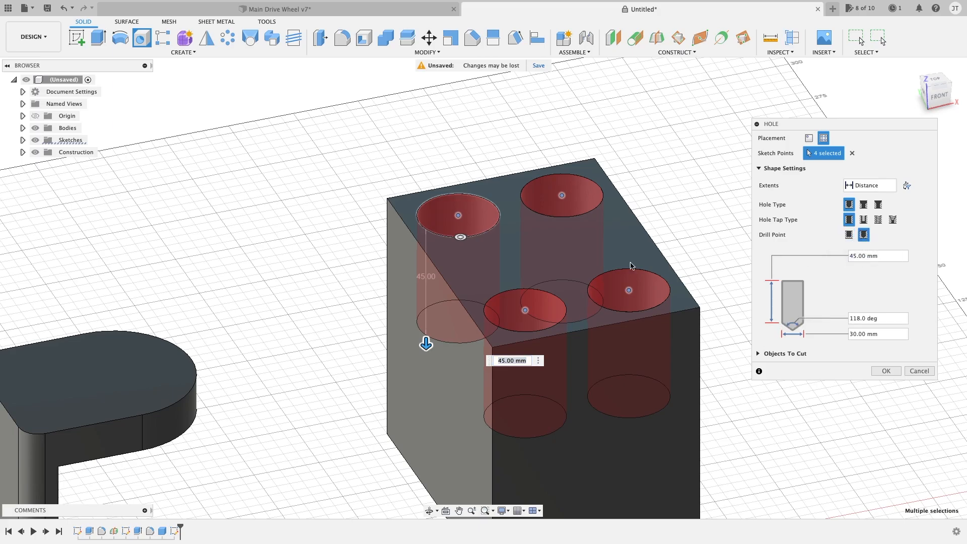
pyautogui.moveTo(426, 342); pyautogui.dragTo(426, 250)
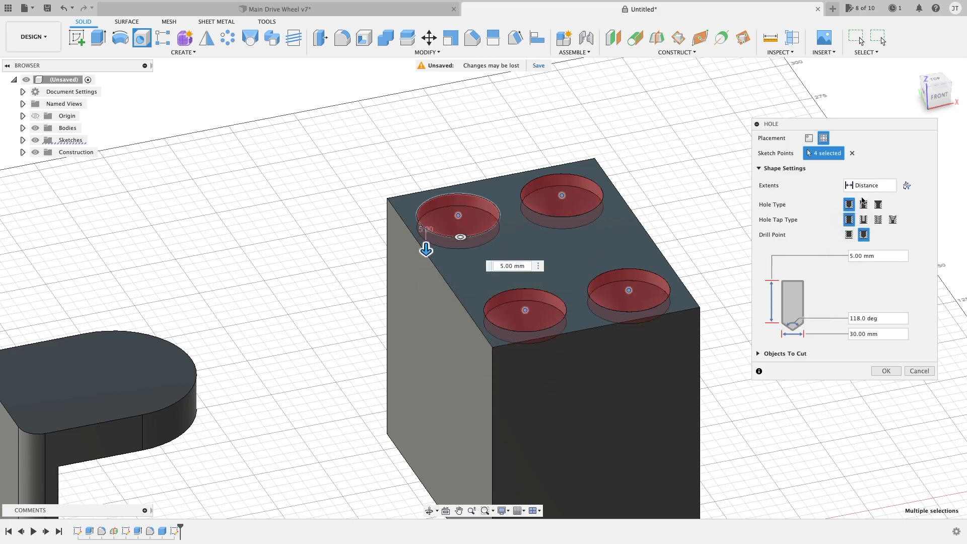
# Step: Try the counterbore hole type and the flat drill point, then return to simple holes with an angled drill point
pyautogui.click(864, 204)
pyautogui.click(849, 204)
pyautogui.click(849, 235)
pyautogui.click(864, 235)
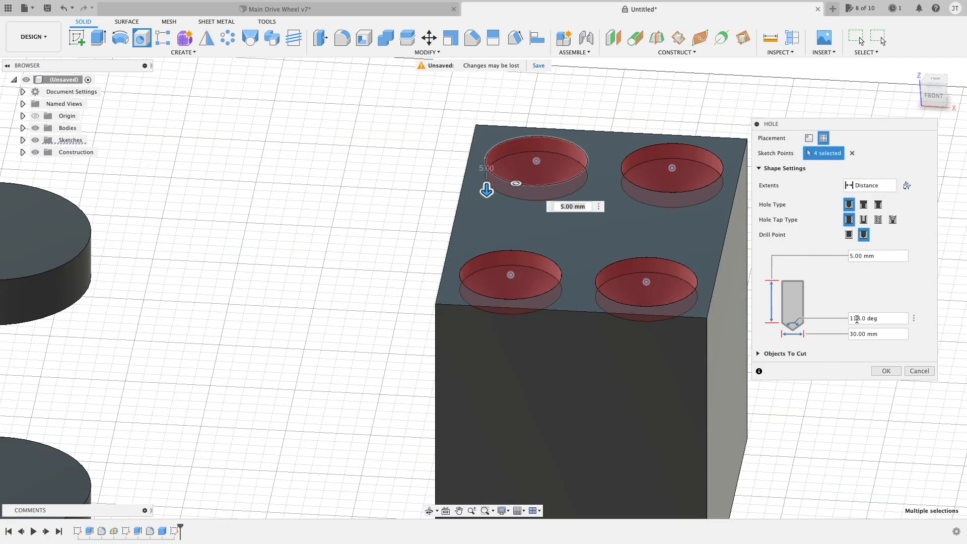
# Step: Set the drill point angle to 125 degrees and create the four holes in the block
pyautogui.moveTo(860, 318); pyautogui.dragTo(845, 321)
pyautogui.keyDown('shift'); pyautogui.moveTo(675, 286); pyautogui.dragTo(504, 265, button='middle'); pyautogui.keyUp('shift')
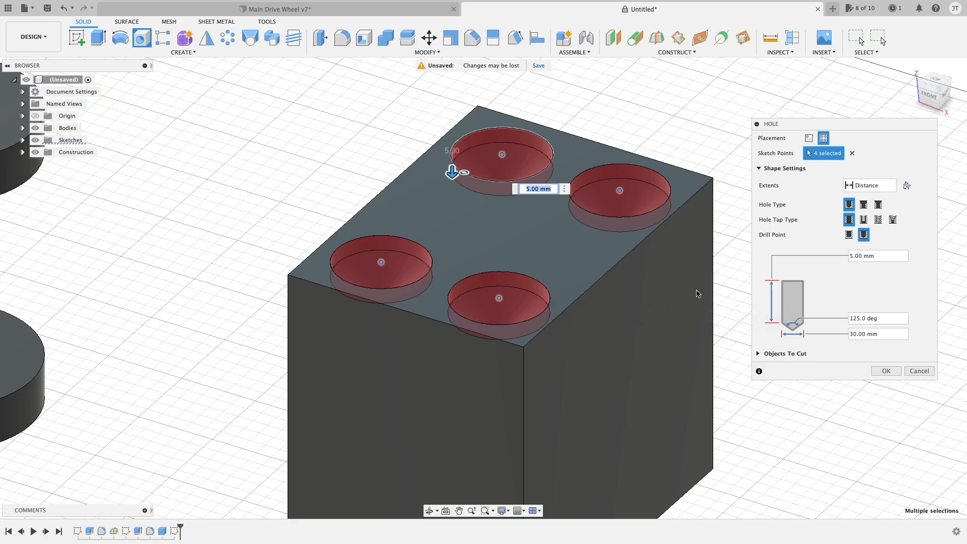
pyautogui.click(886, 372)
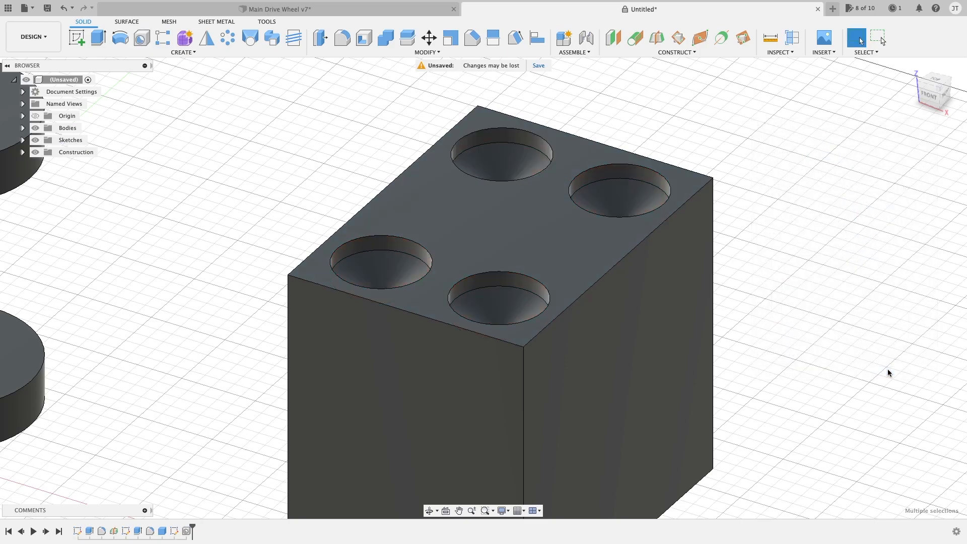
pyautogui.click(180, 53)
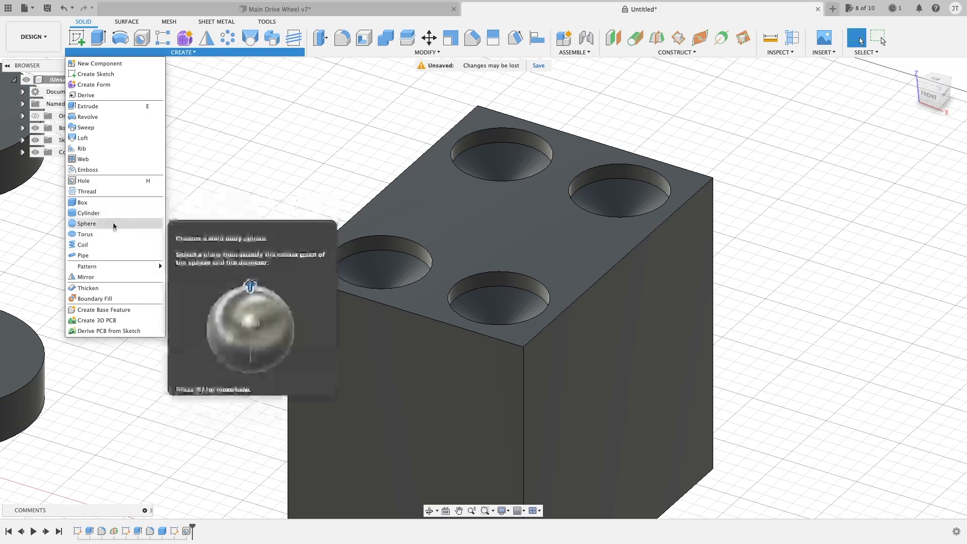
pyautogui.click(366, 52)
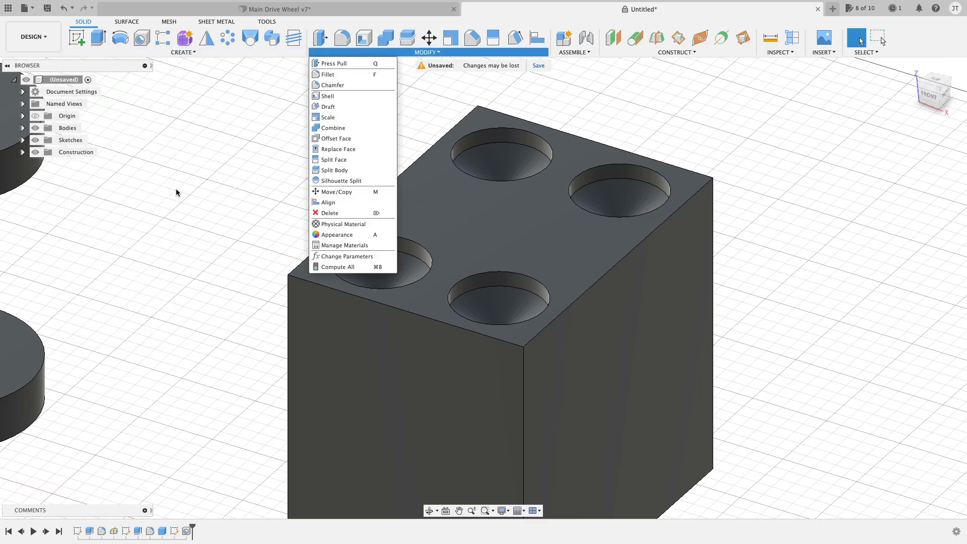